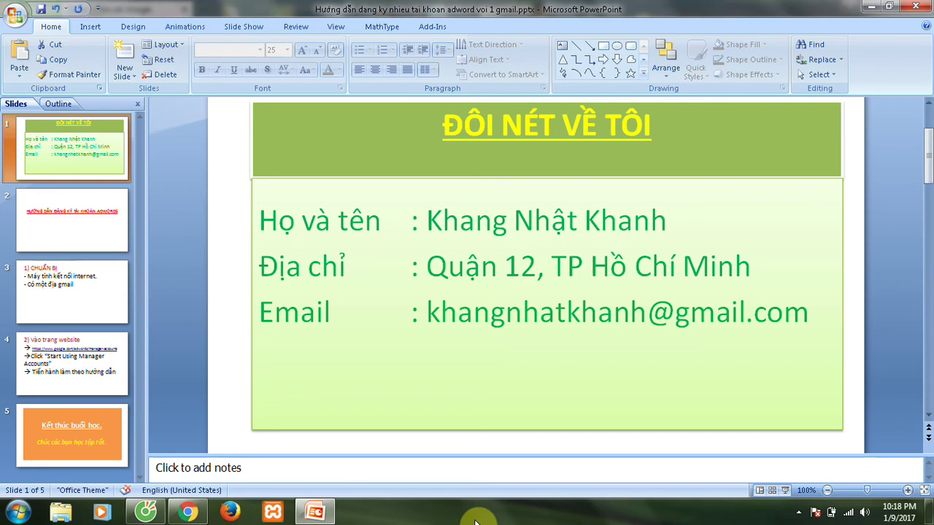
Page through slides 2–4 to the manager-accounts link, then switch to the Cốc Cốc browser.
click(78, 235)
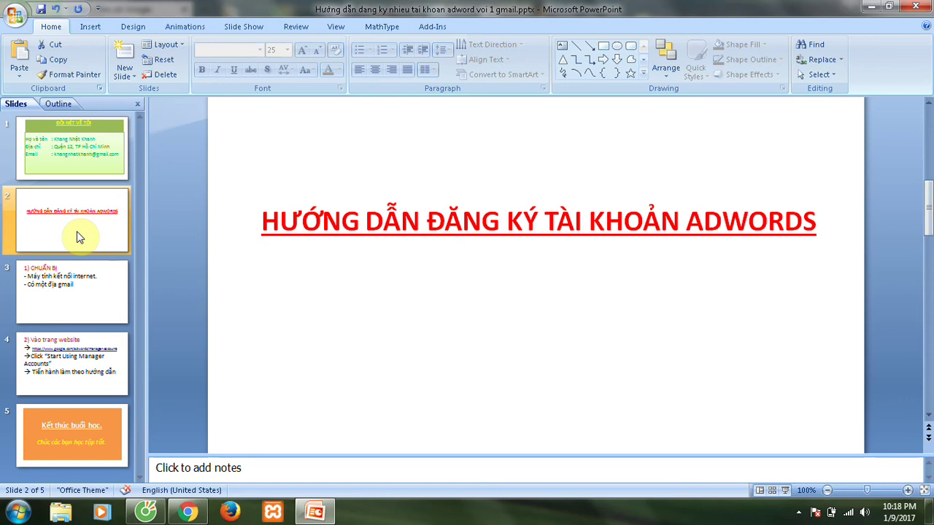
click(77, 292)
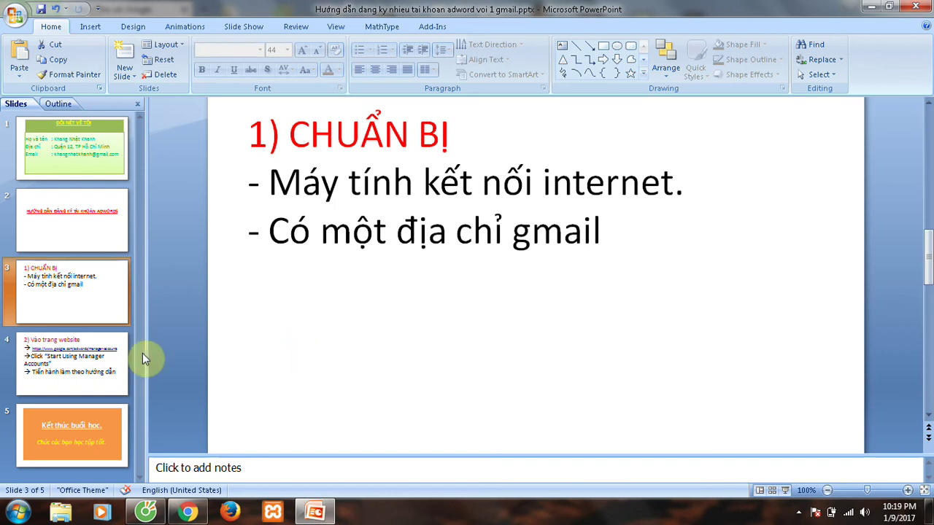
click(94, 374)
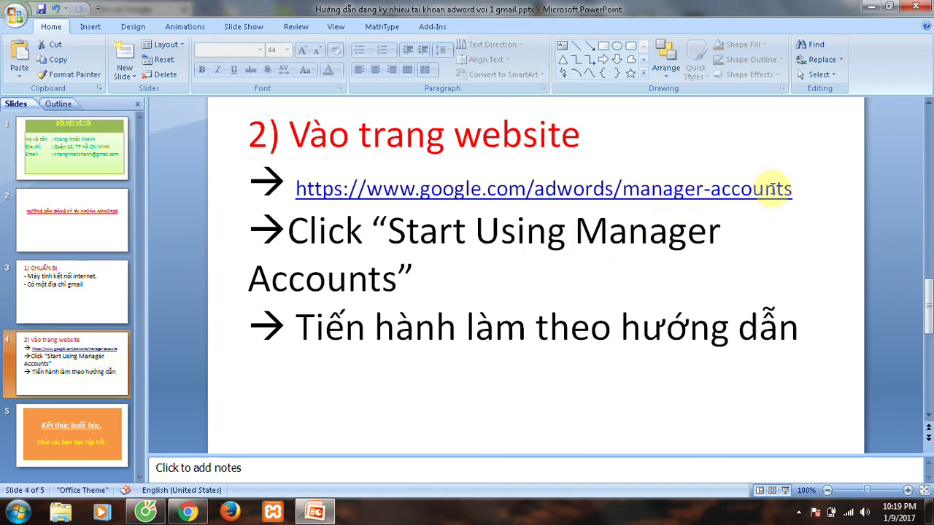
drag(801, 192, 295, 188)
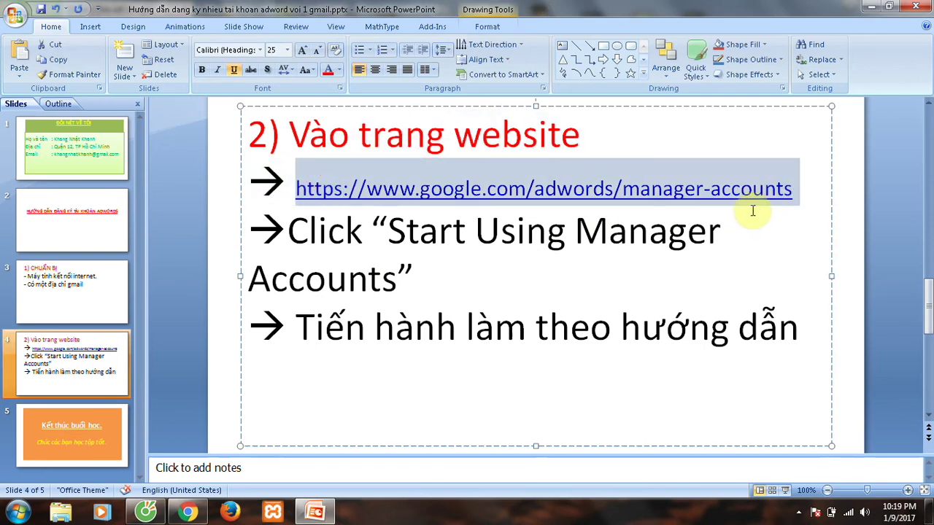
click(797, 190)
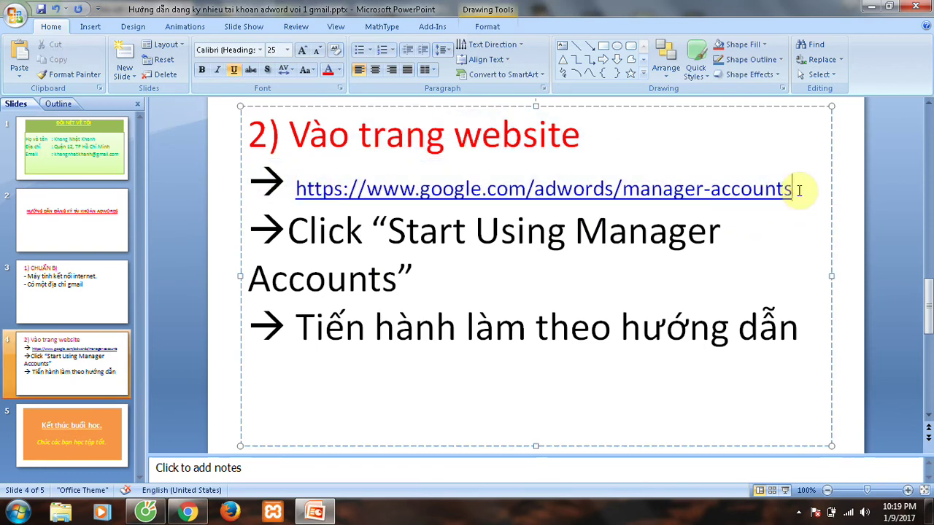
click(145, 512)
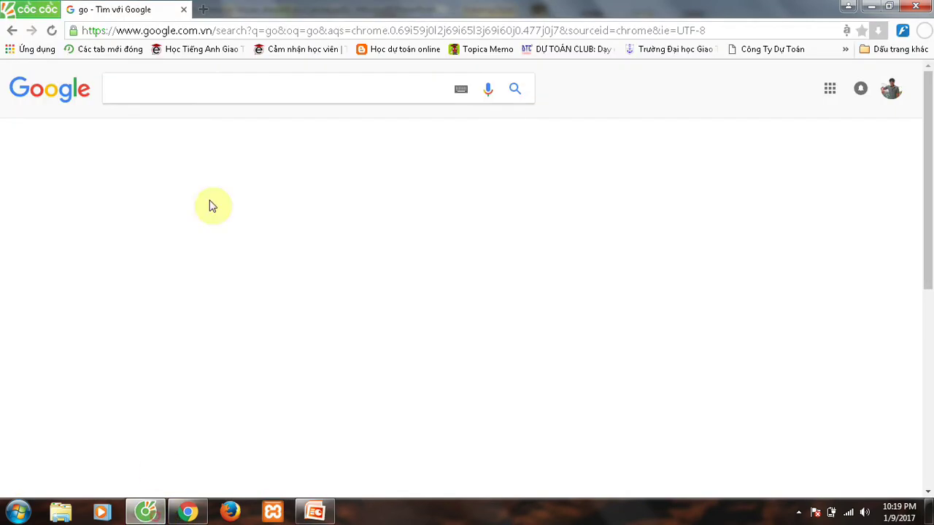
Search Google for 'adwords management account' and open the AdWords Manager Accounts result.
click(183, 86)
text(a)
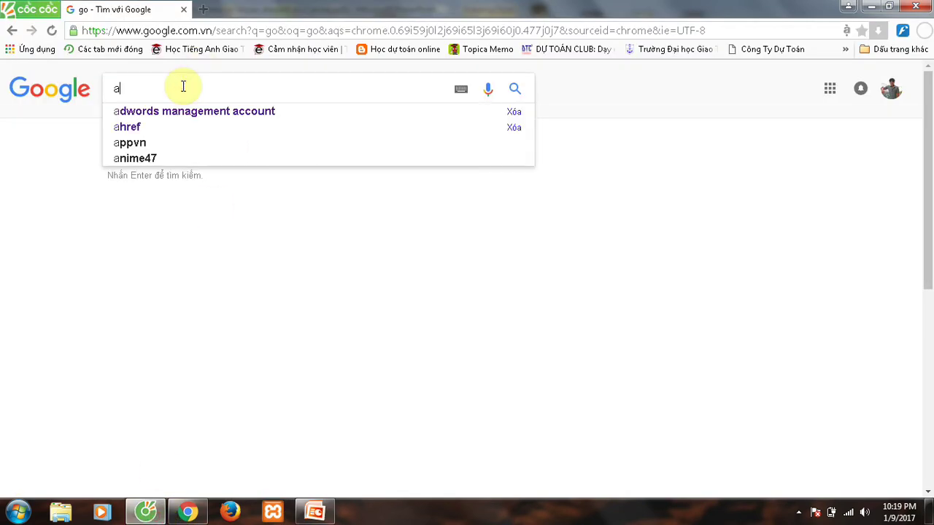
text(d)
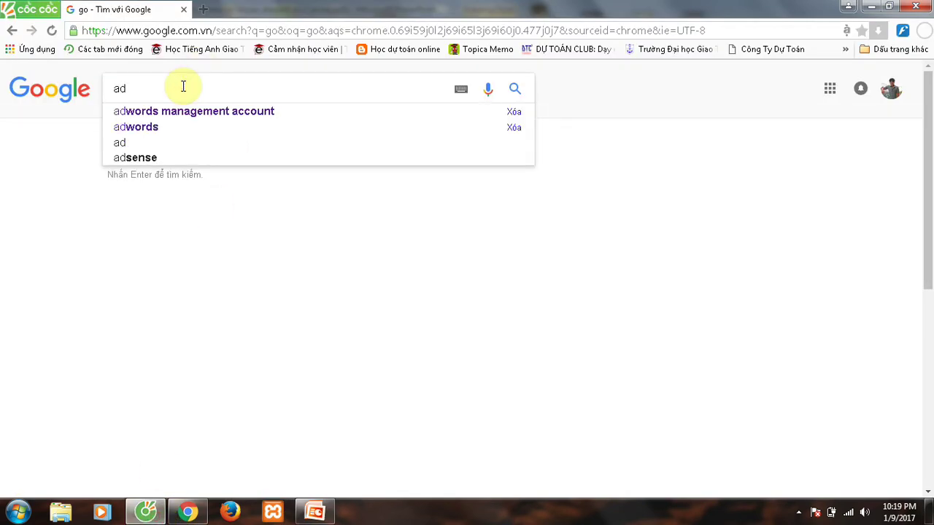
key(Down)
key(Return)
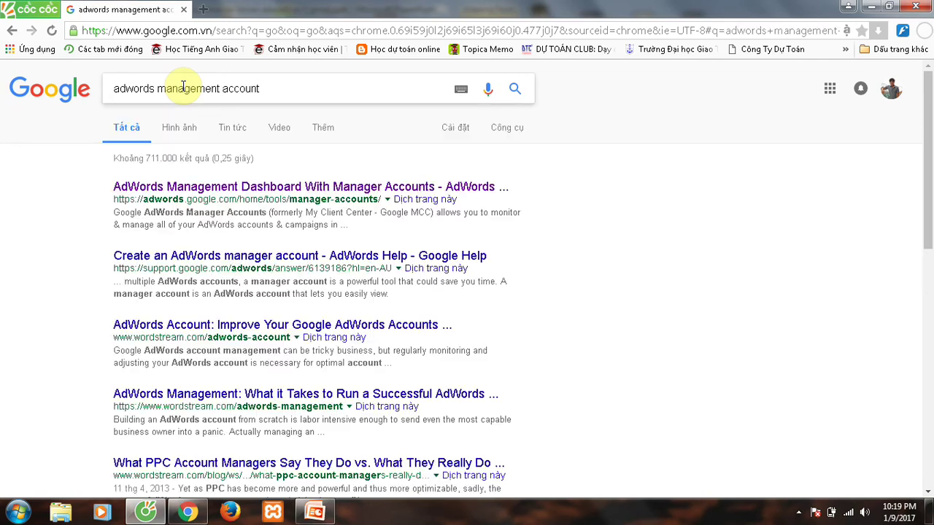
click(235, 192)
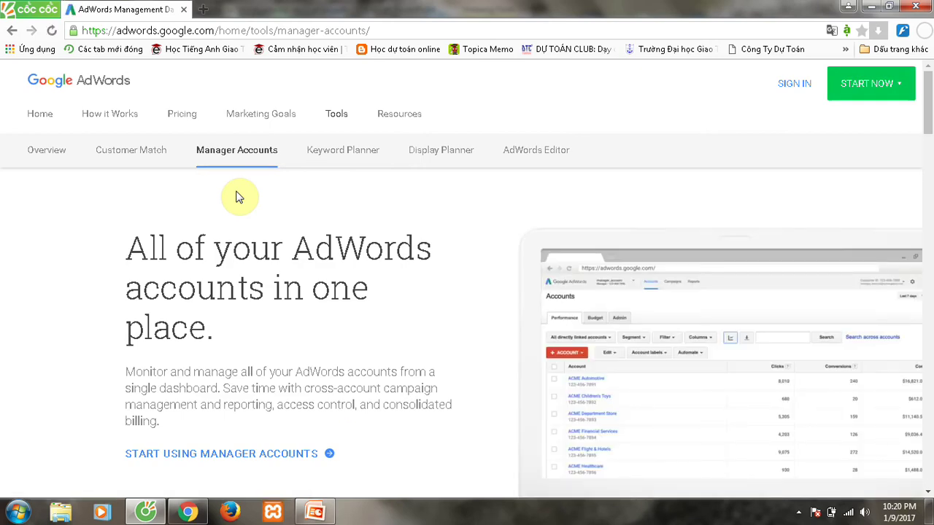
Choose 'START USING MANAGER ACCOUNTS' to open the manager sign-up form.
scroll(238, 194, down, 2)
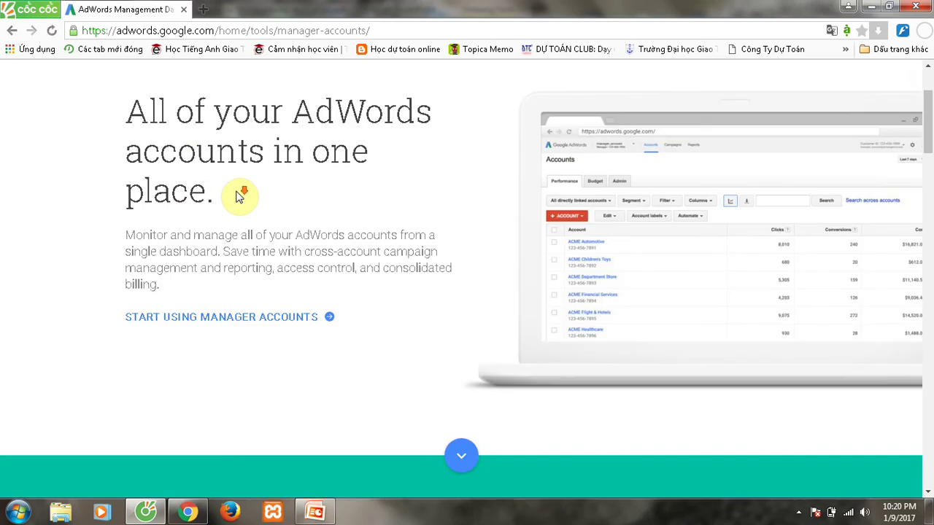
click(188, 326)
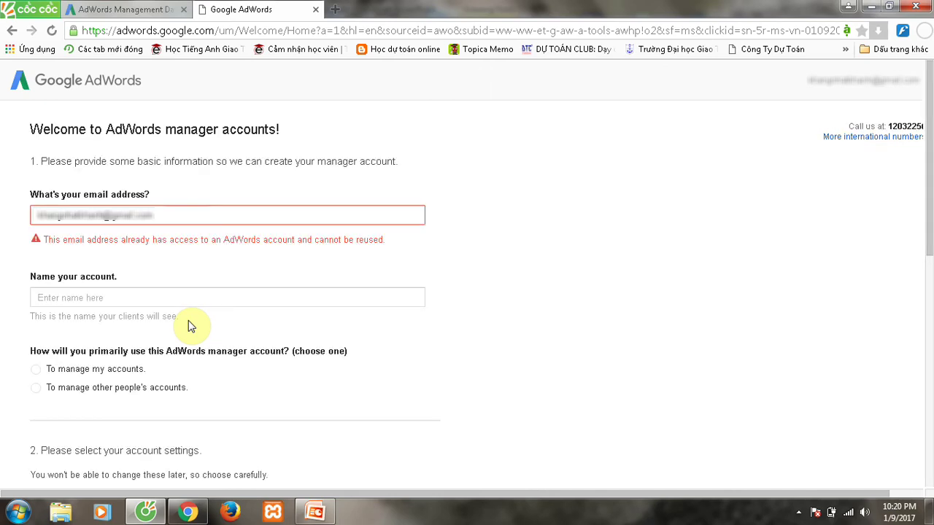
Replace the prefilled email on the sign-up form with a different Gmail address.
drag(167, 216, 7, 207)
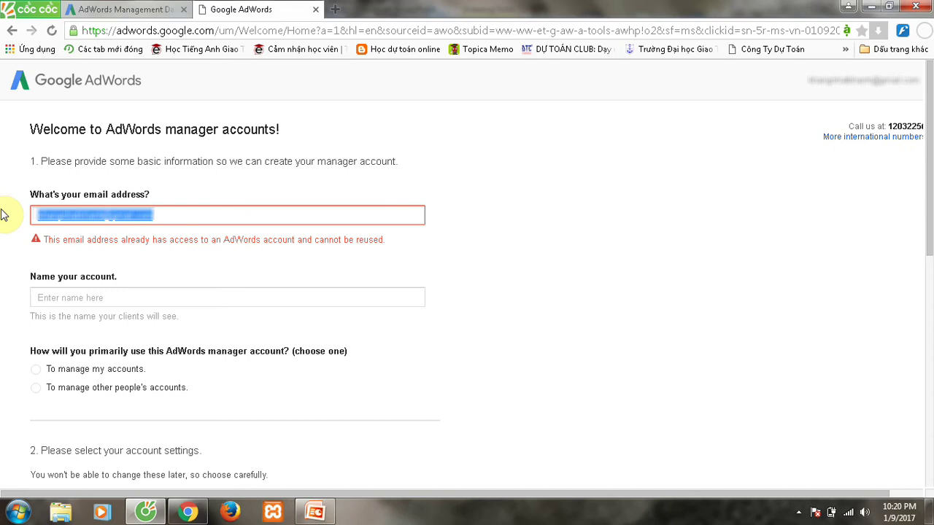
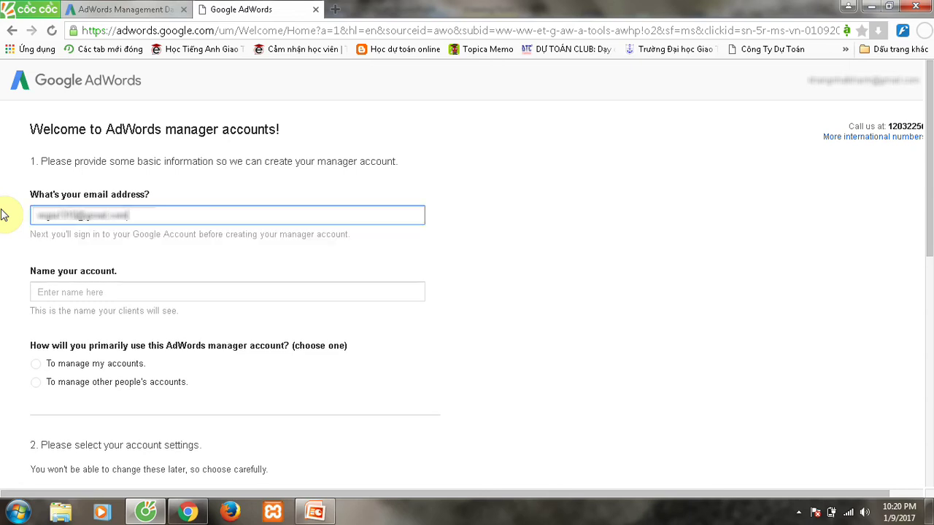
click(82, 292)
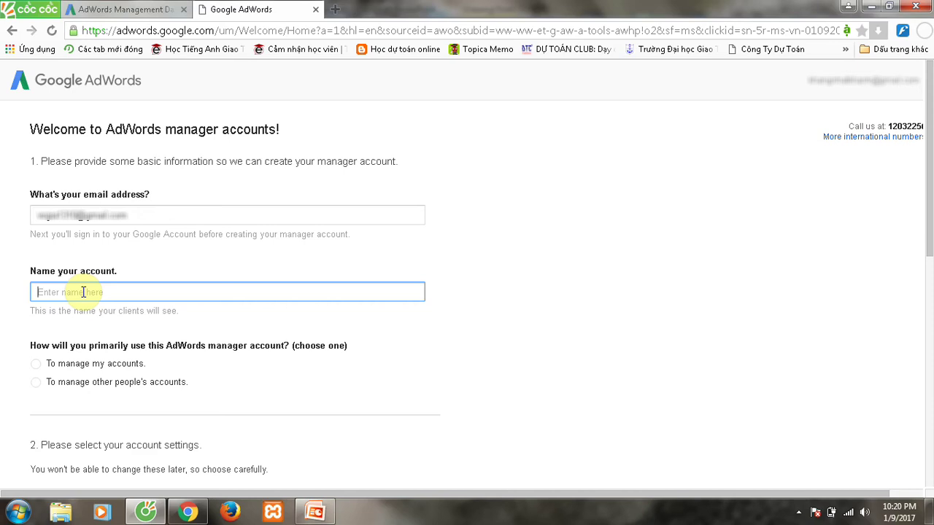
Enter the account name and choose to manage my own accounts.
scroll(88, 313, down, 1)
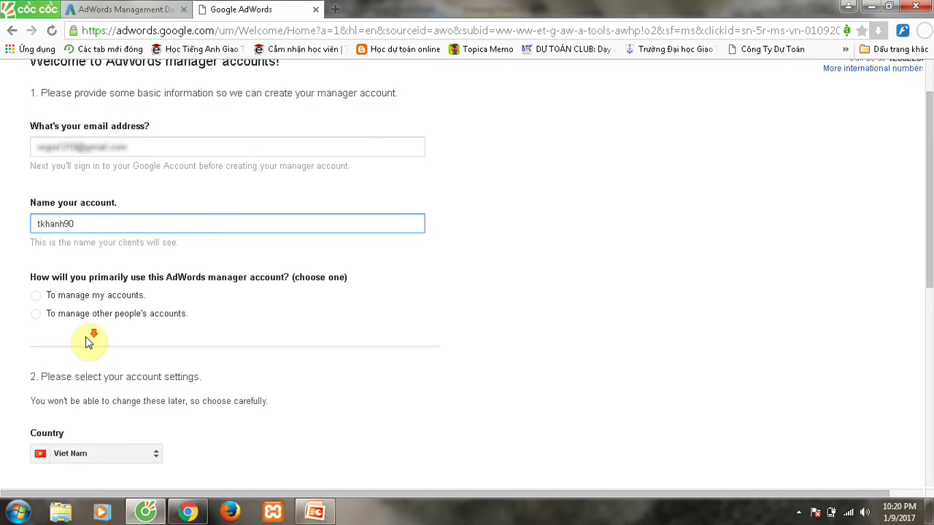
click(35, 298)
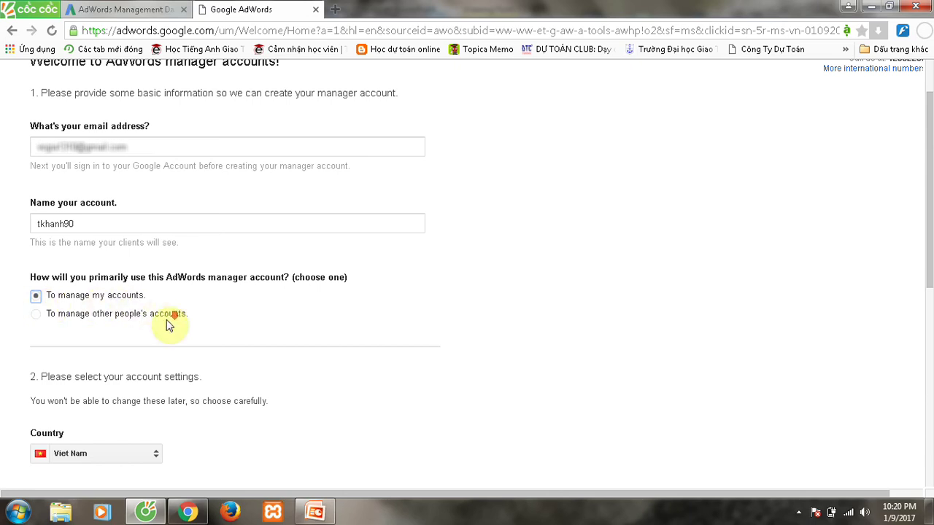
Keep Viet Nam, (GMT+07:00) Hanoi time zone and Vietnamese Dong currency.
scroll(167, 323, down, 2)
scroll(148, 328, down, 2)
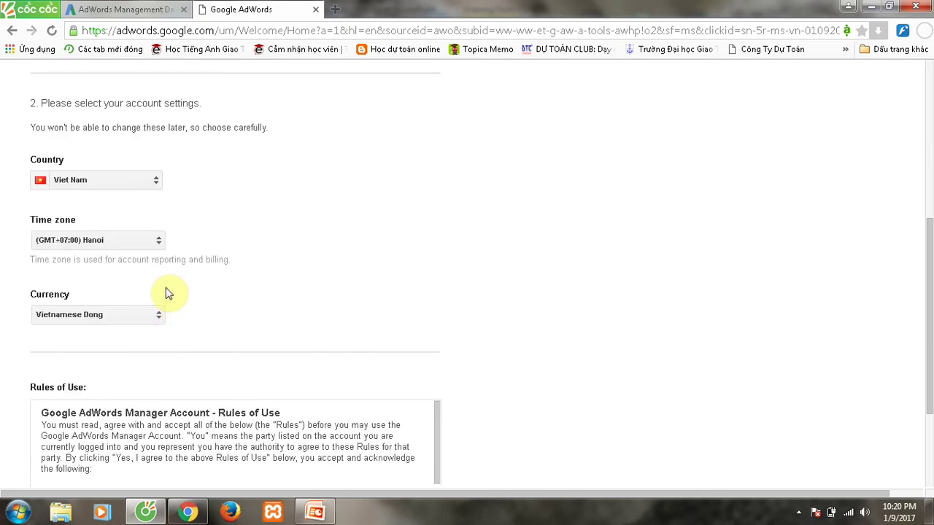
click(110, 180)
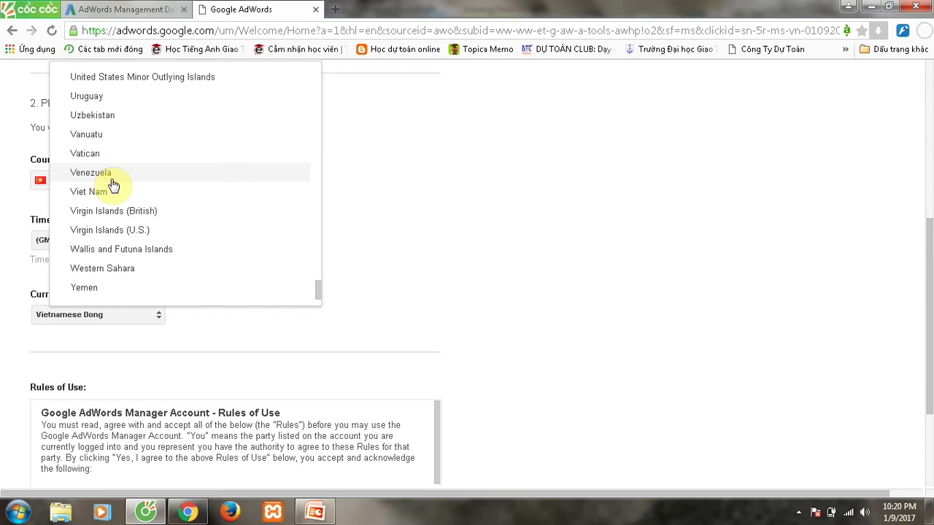
click(110, 191)
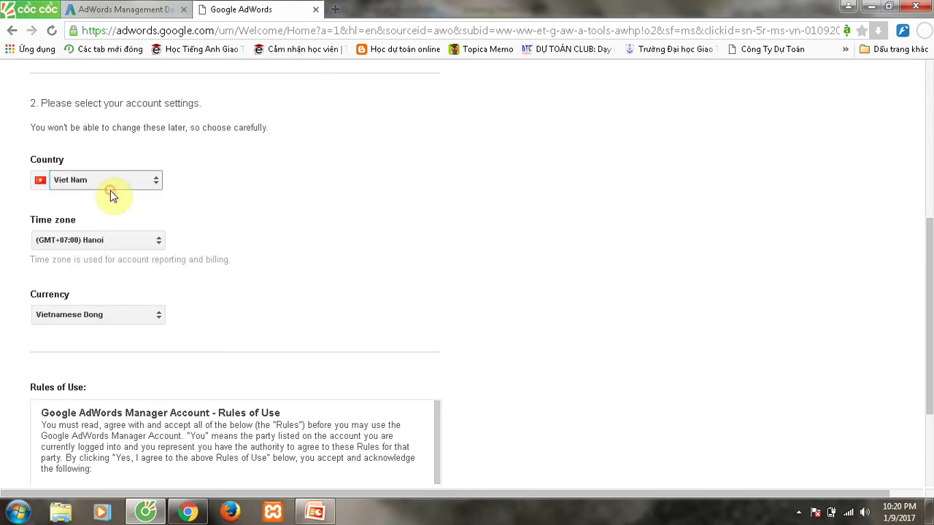
click(125, 241)
click(125, 244)
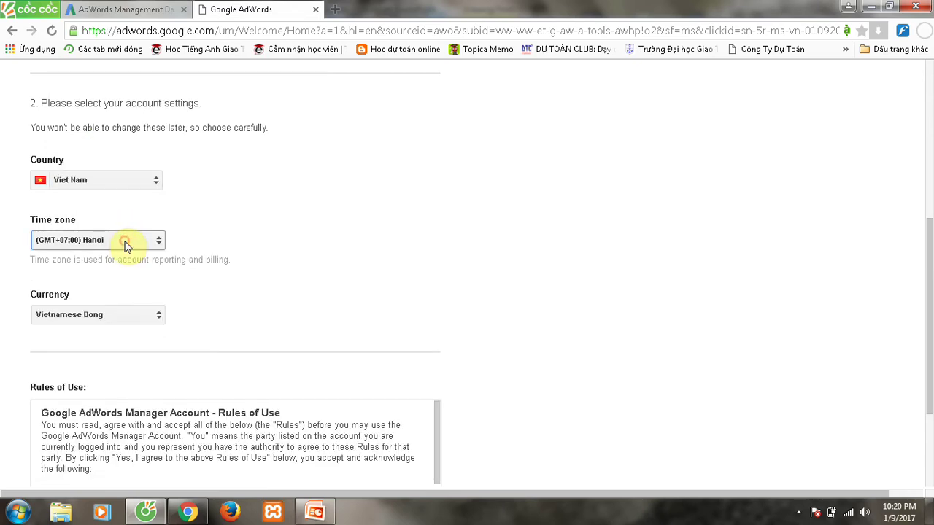
click(117, 315)
click(347, 273)
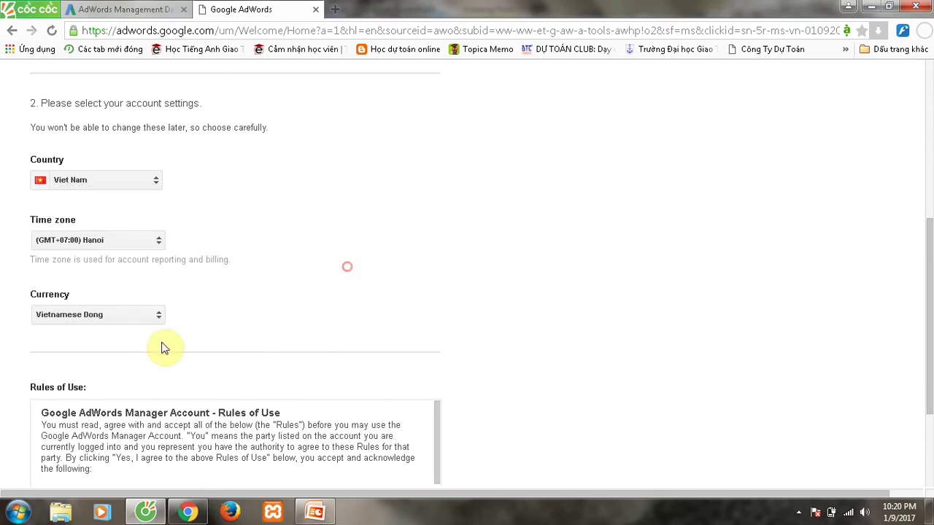
Accept the Rules of Use and save the form to continue.
scroll(310, 310, down, 2)
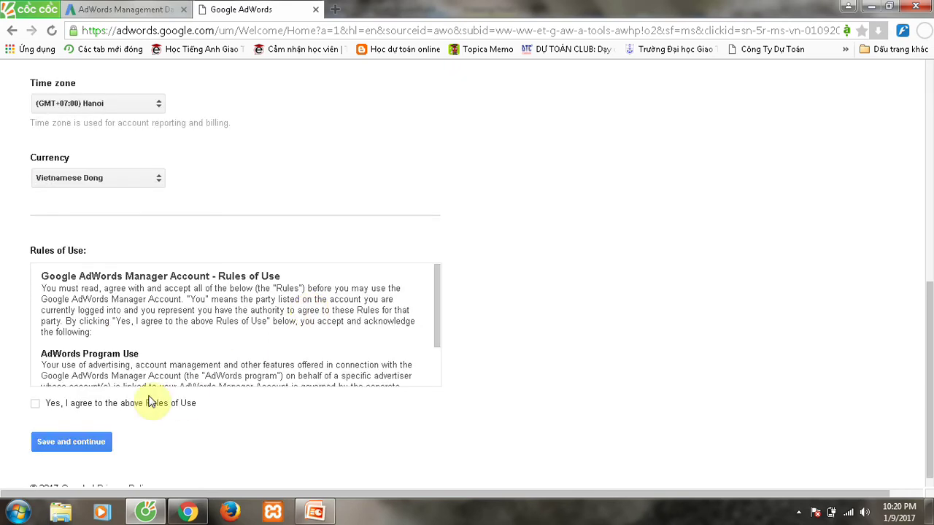
click(35, 404)
click(55, 443)
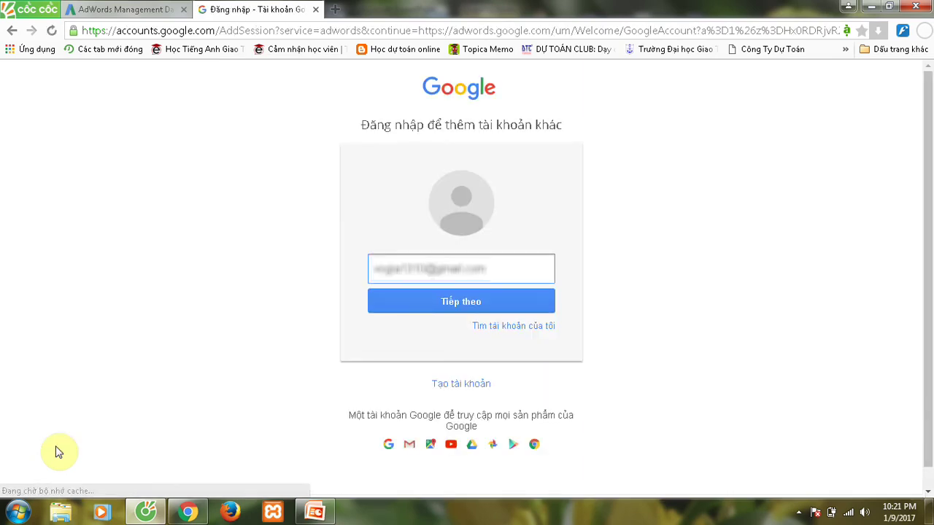
Enter the account password, re-enter it after the error, and submit to reach AdWords.
click(387, 307)
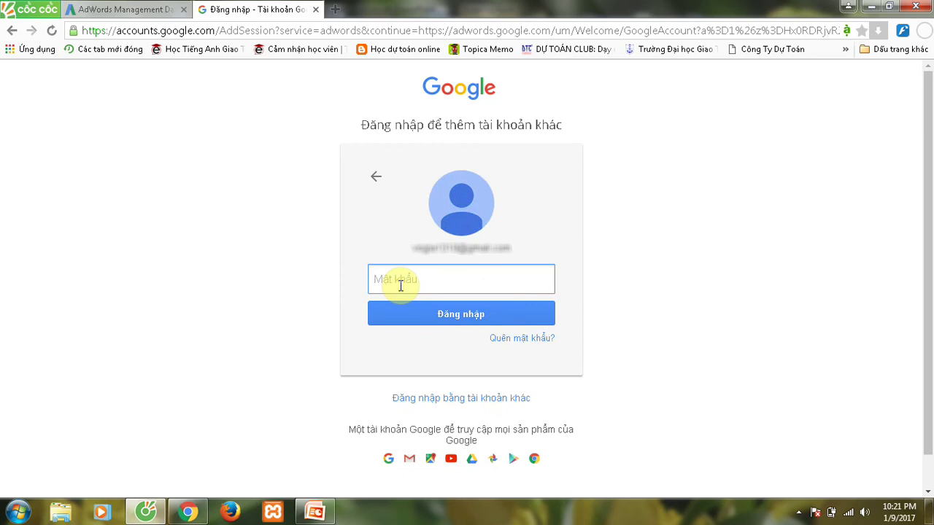
text(••••)
key(Return)
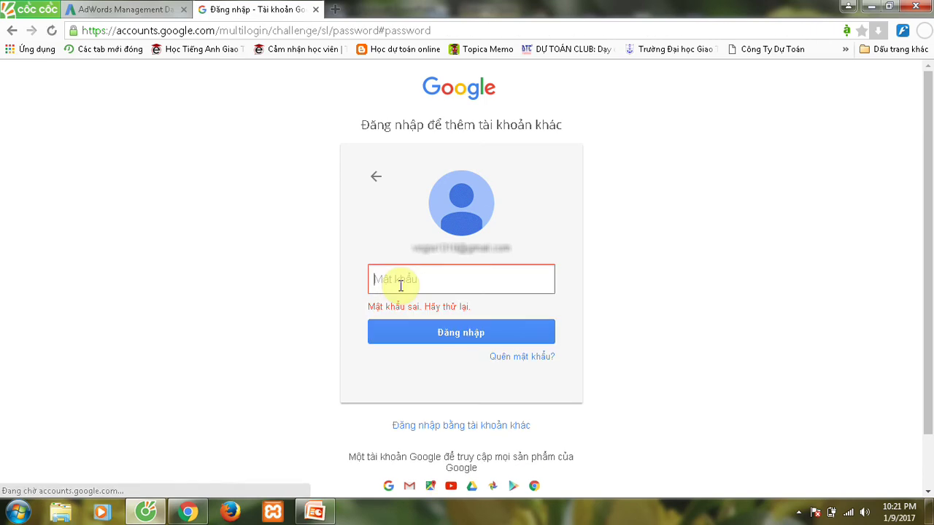
text(••)
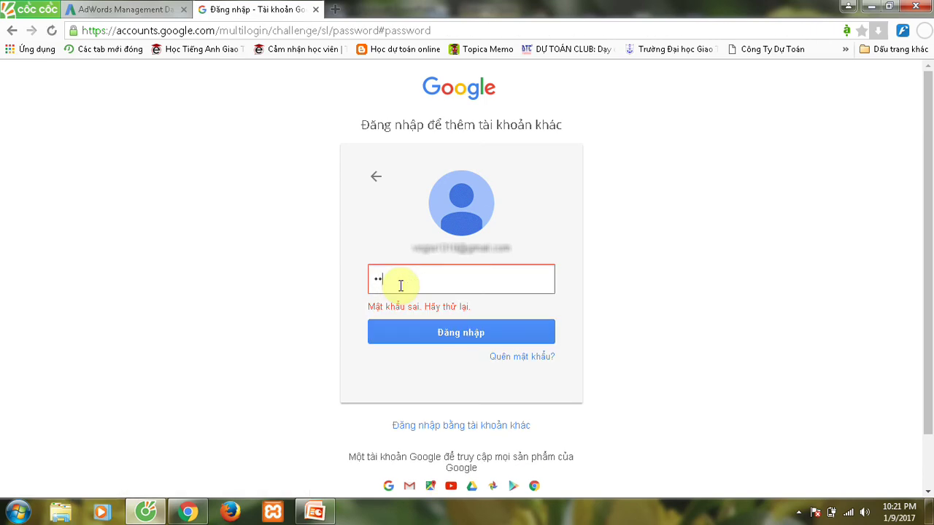
text(••••••••••)
key(Return)
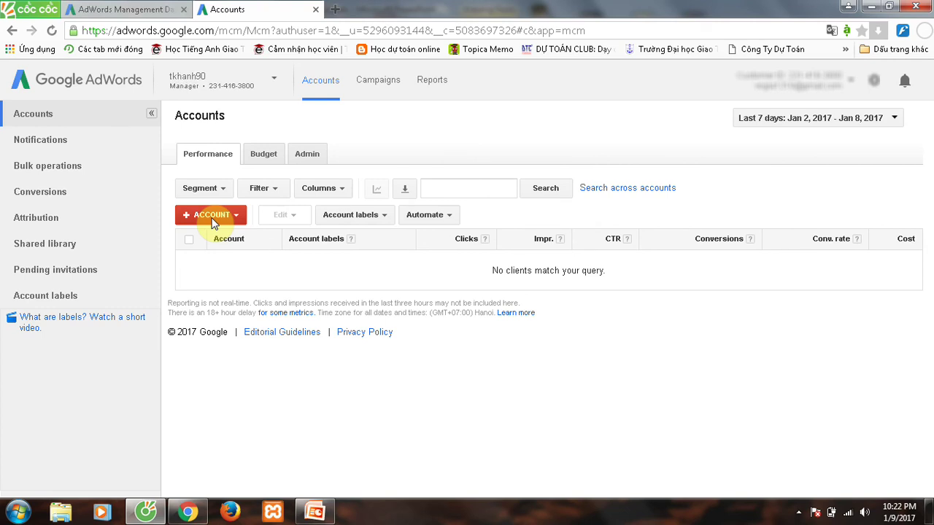
Start a new AdWords client account named demo, keeping Viet Nam and Hanoi time zone.
click(211, 216)
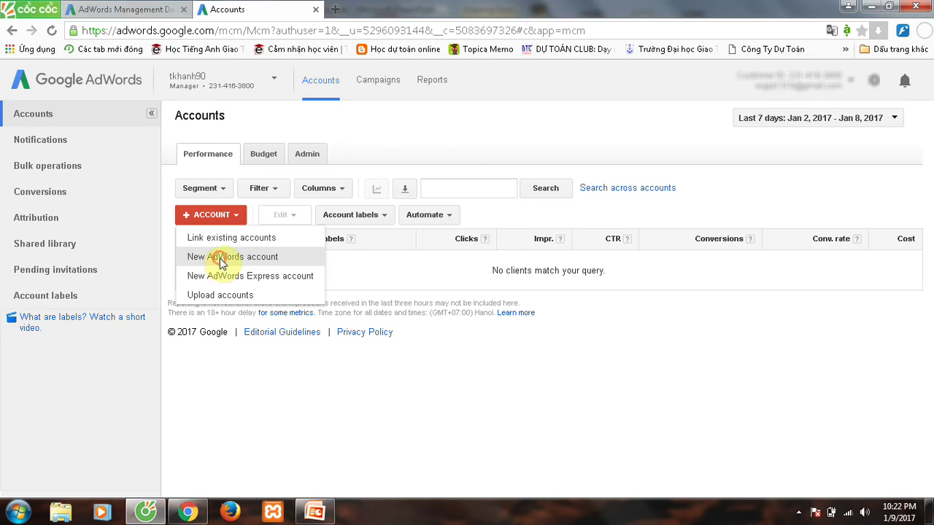
click(222, 258)
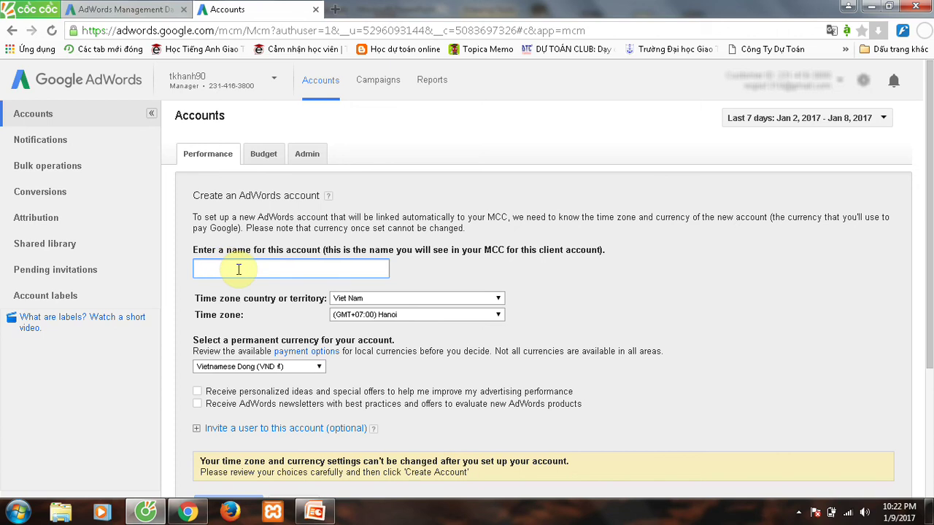
text(demo)
click(542, 295)
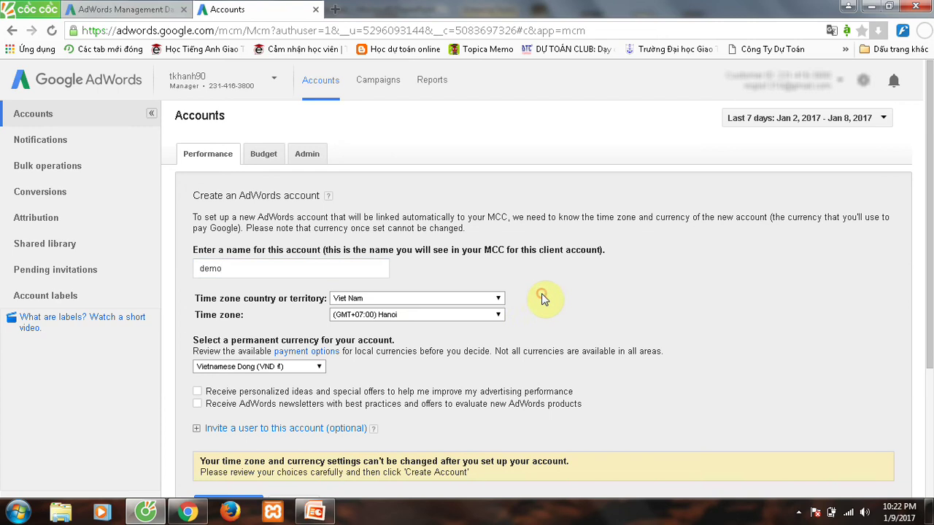
double_click(469, 302)
click(462, 315)
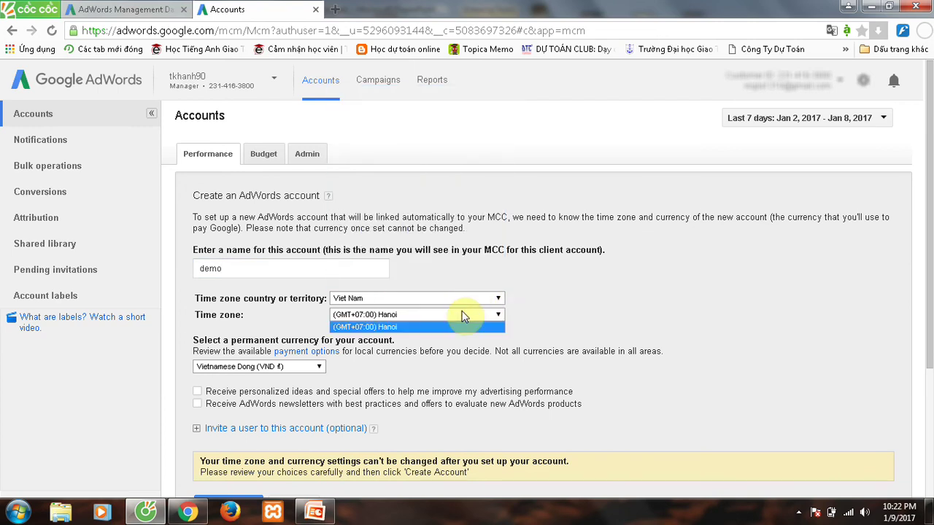
click(461, 315)
Opt in to personalized ideas and newsletters, then create the demo account.
scroll(590, 317, down, 3)
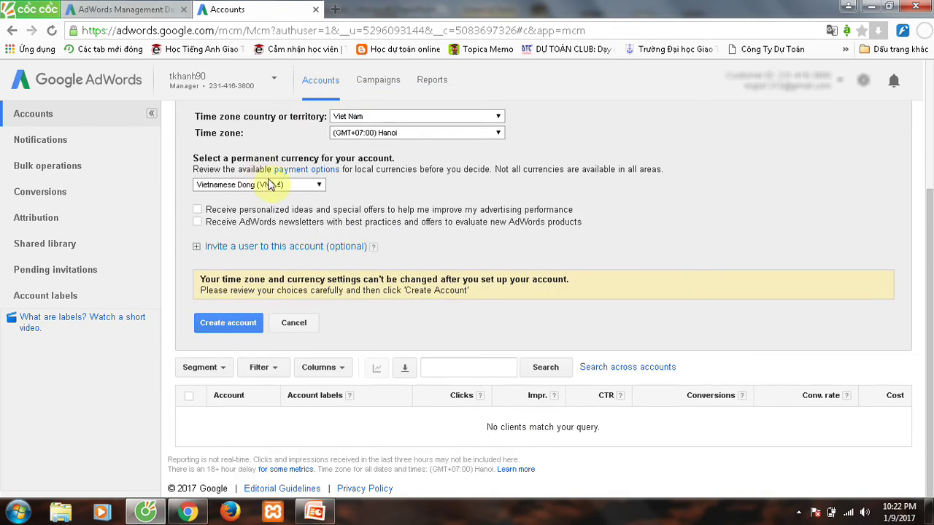
click(197, 209)
click(198, 222)
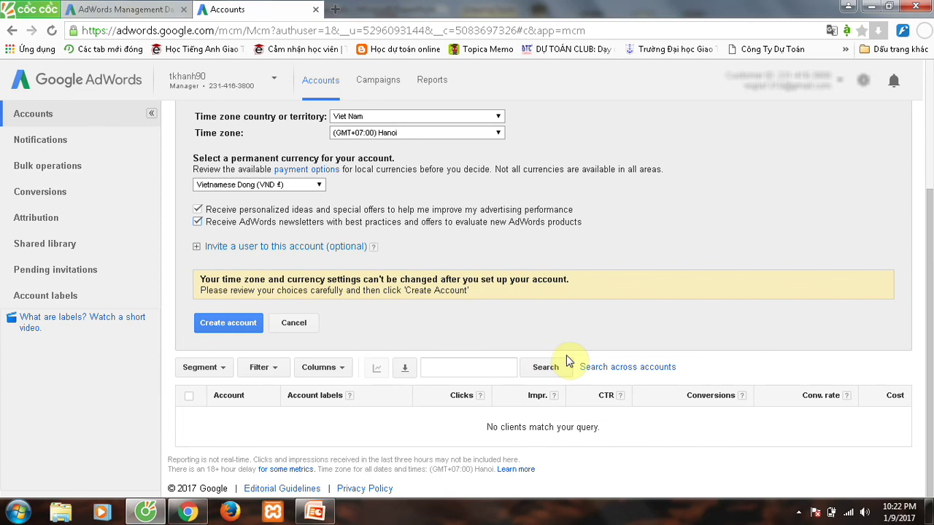
scroll(325, 294, up, 3)
scroll(452, 310, down, 3)
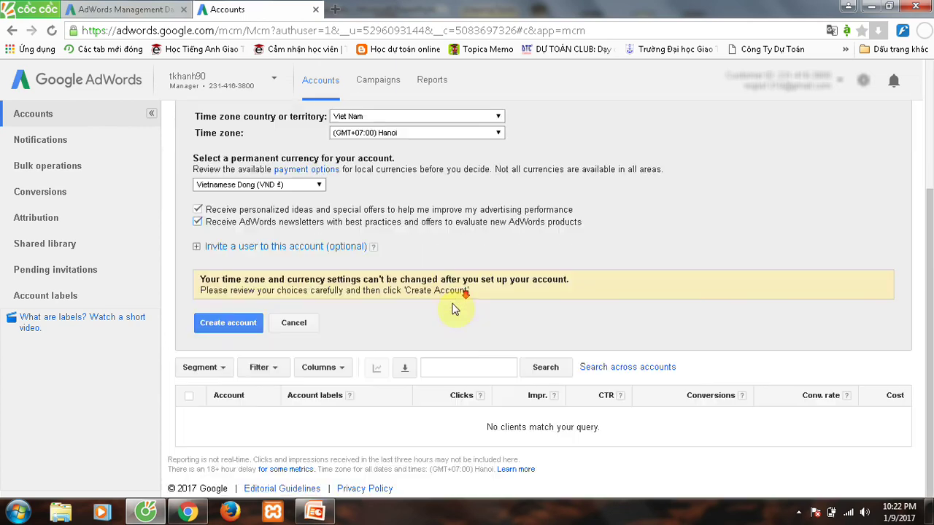
click(215, 326)
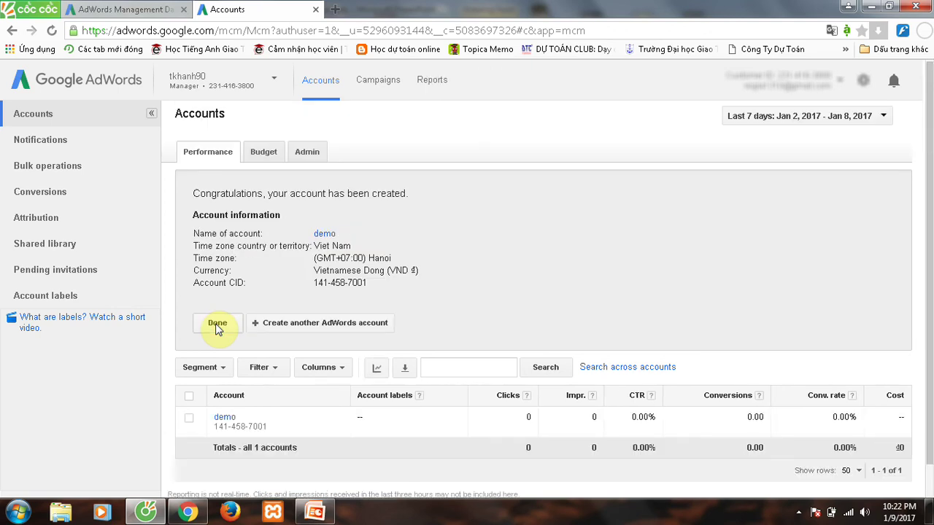
Check the account switcher, then reload the Accounts tab showing demo.
scroll(510, 331, down, 1)
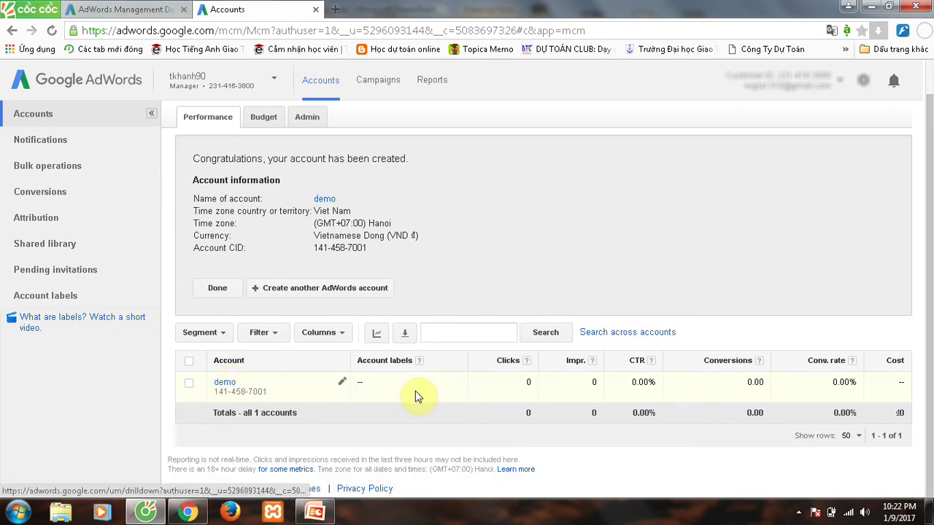
scroll(219, 325, up, 1)
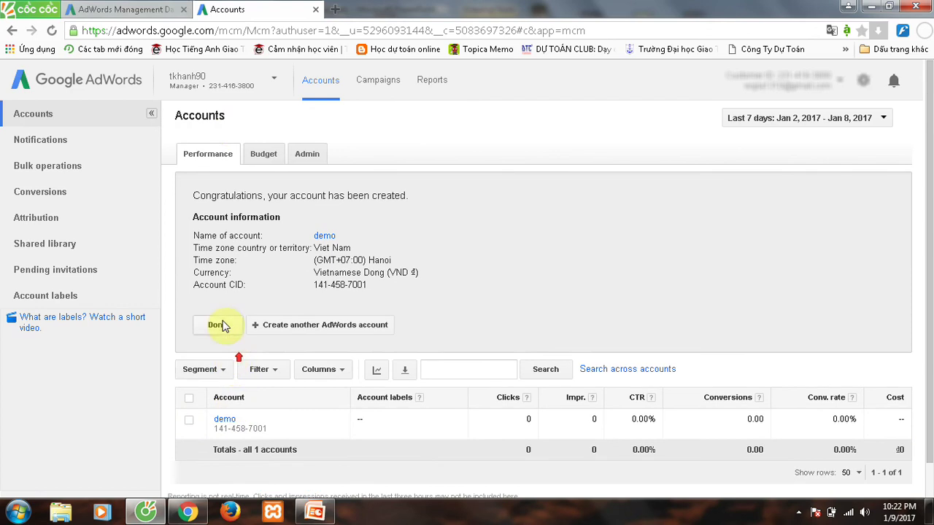
click(277, 80)
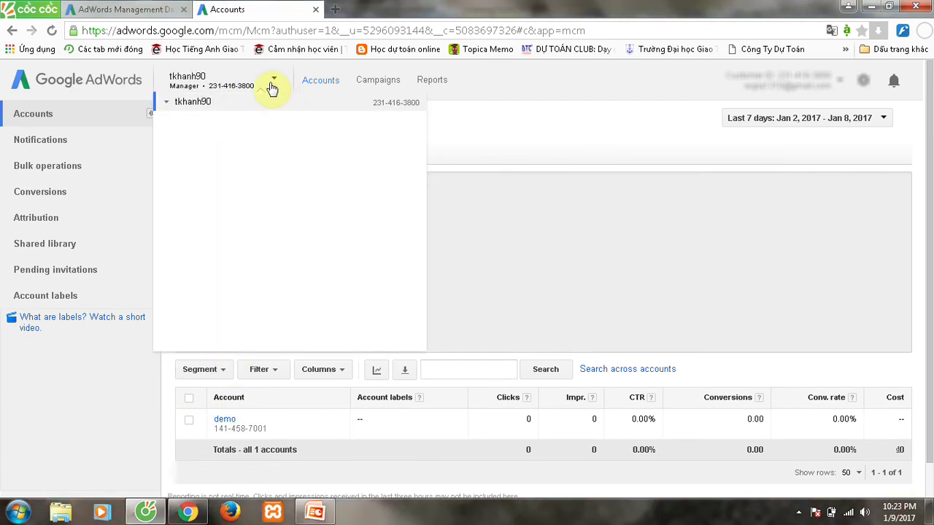
click(506, 115)
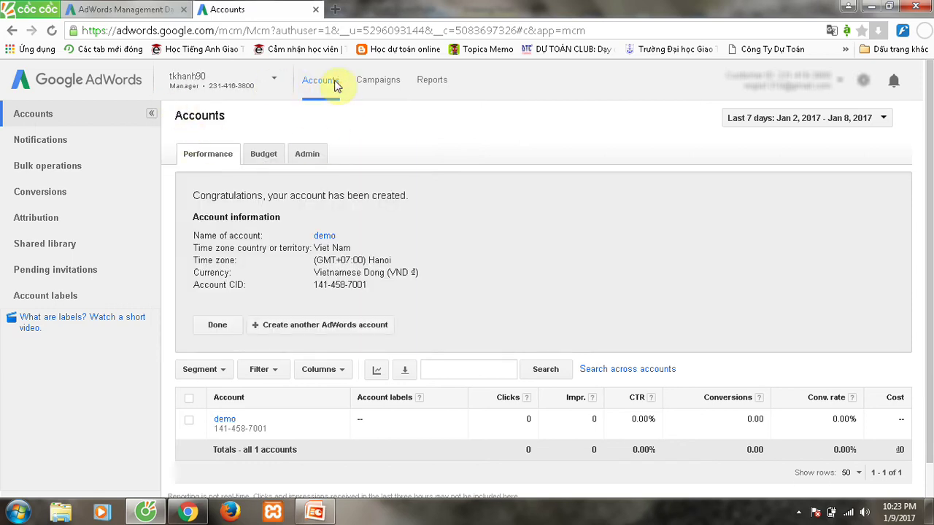
click(334, 81)
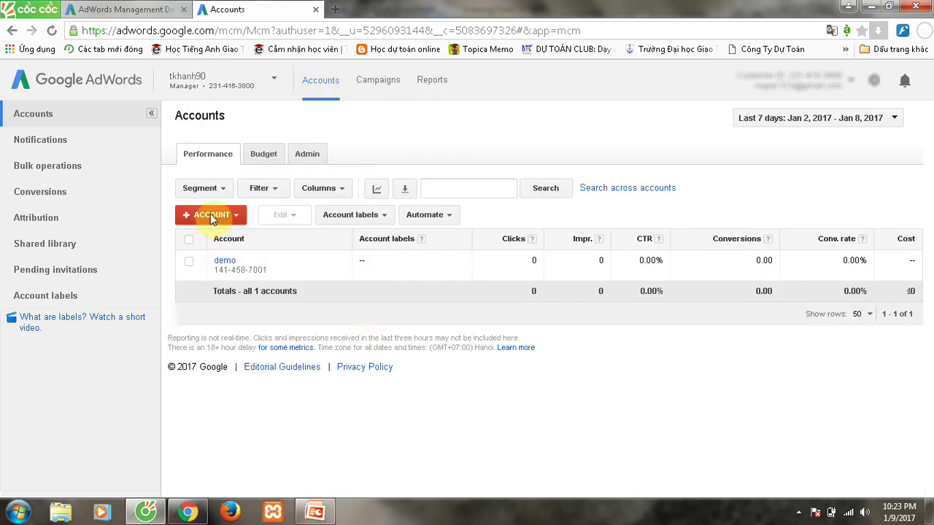
Start another new AdWords account, name it demo1, and create it.
click(210, 215)
click(219, 256)
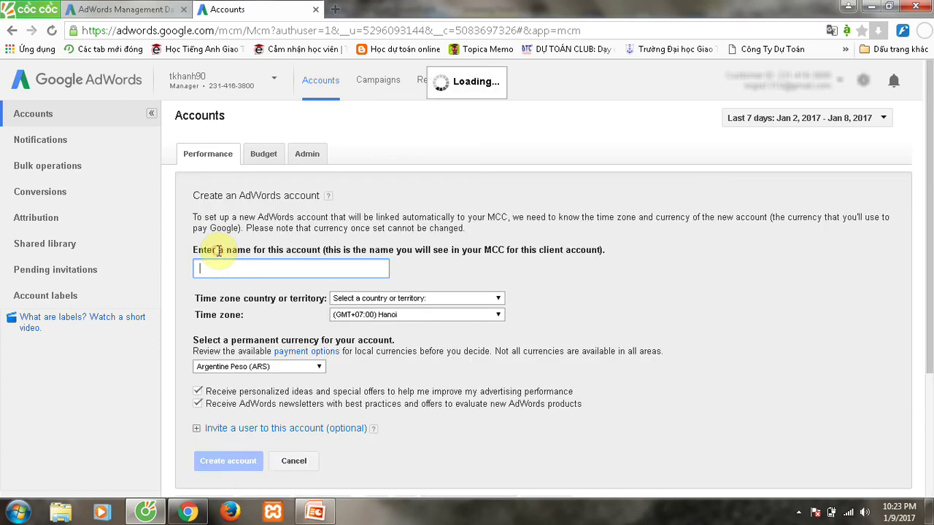
click(224, 267)
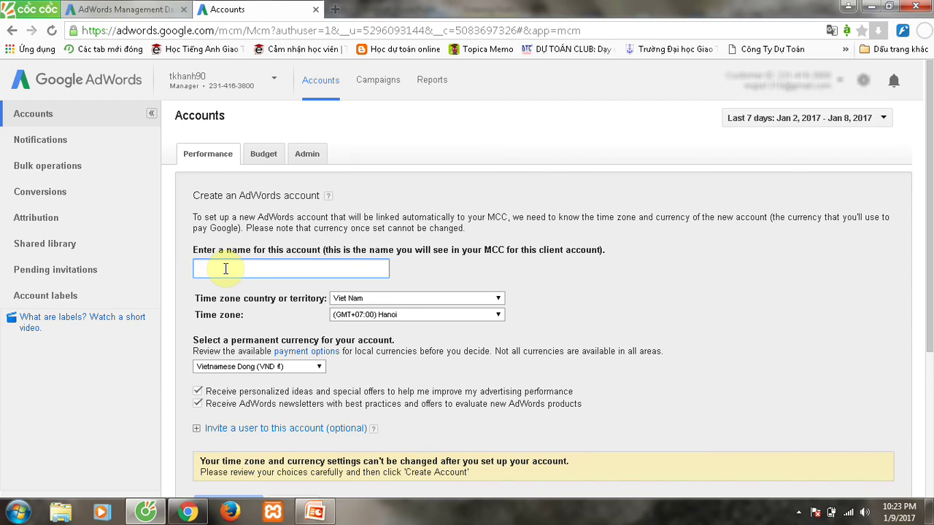
text(emo1)
scroll(416, 317, down, 2)
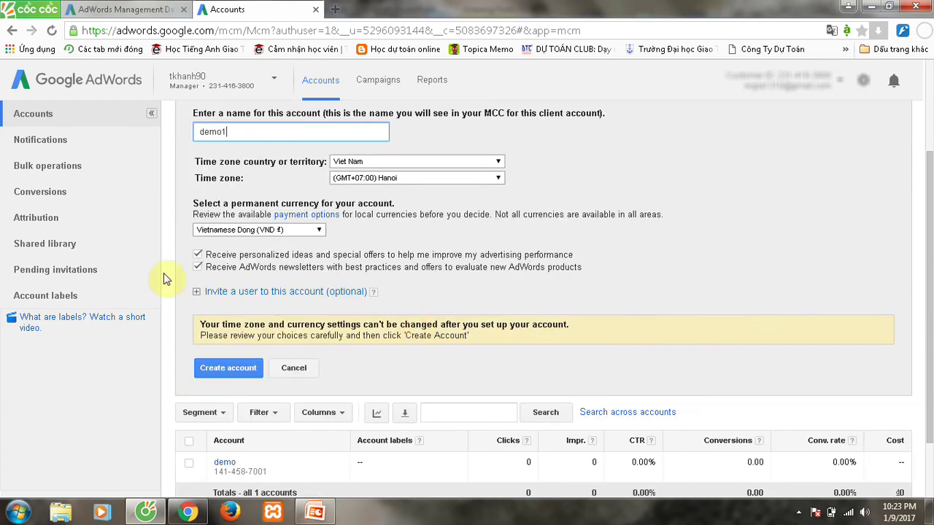
click(204, 372)
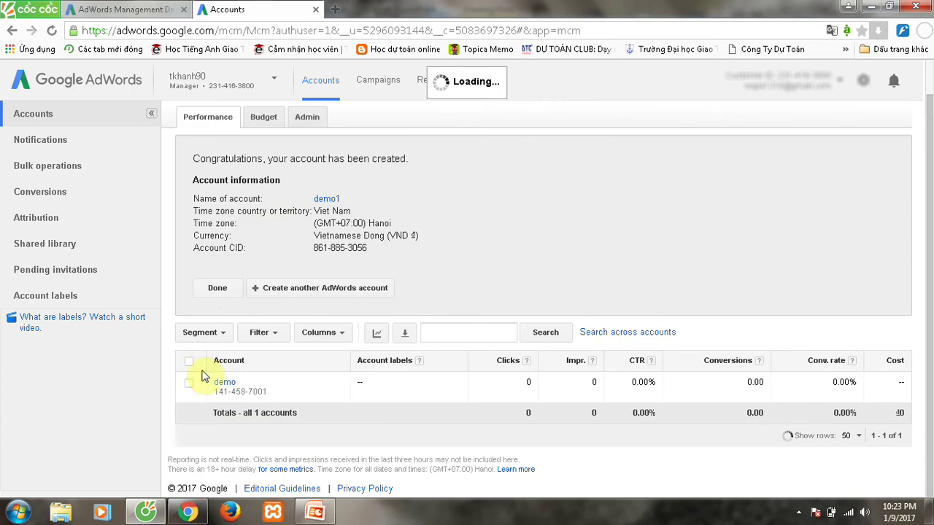
Reload the overview from the AdWords logo and confirm demo and demo1 in the account switcher.
click(326, 84)
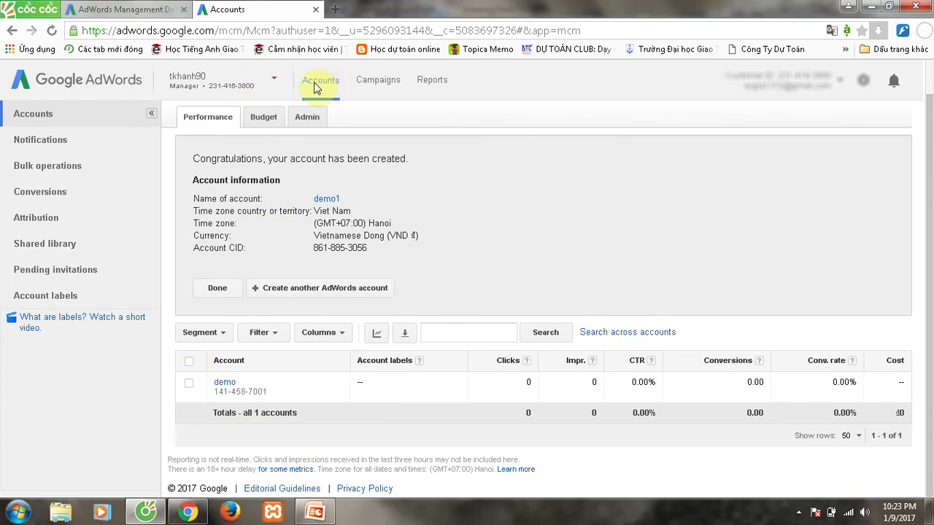
click(62, 91)
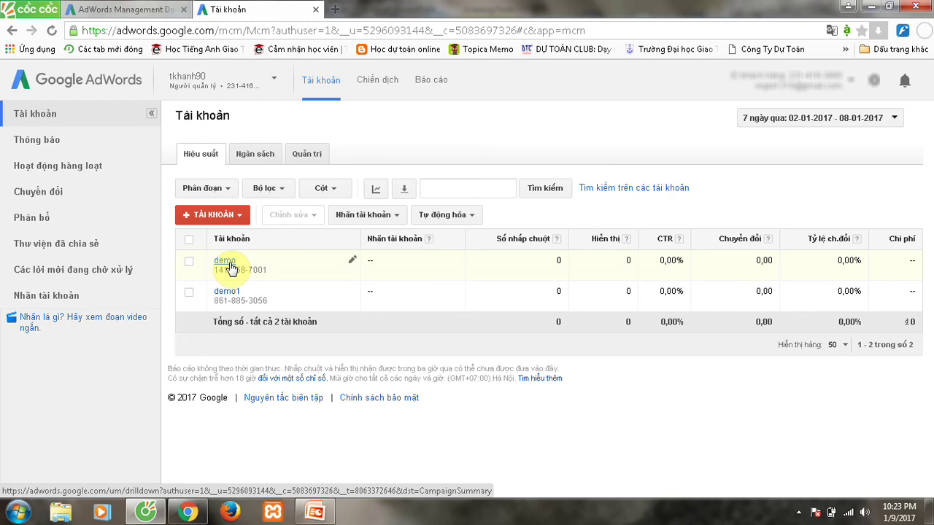
click(274, 79)
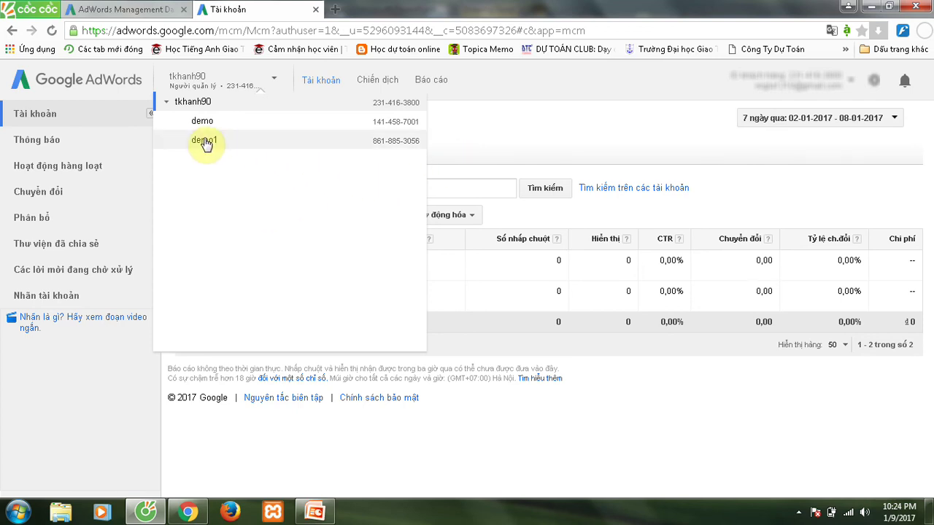
click(519, 132)
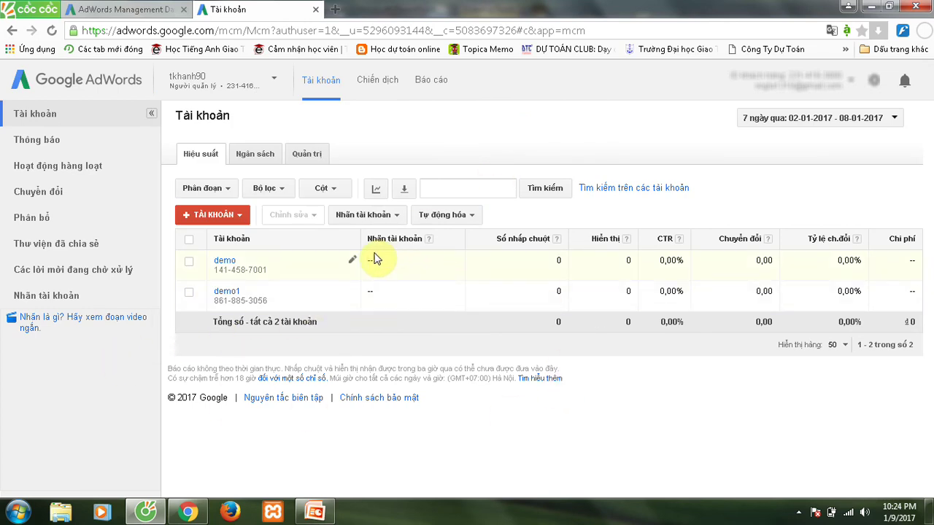
View the Chiến dịch campaigns page in AdWords, then bring PowerPoint forward on closing slide 5.
click(376, 82)
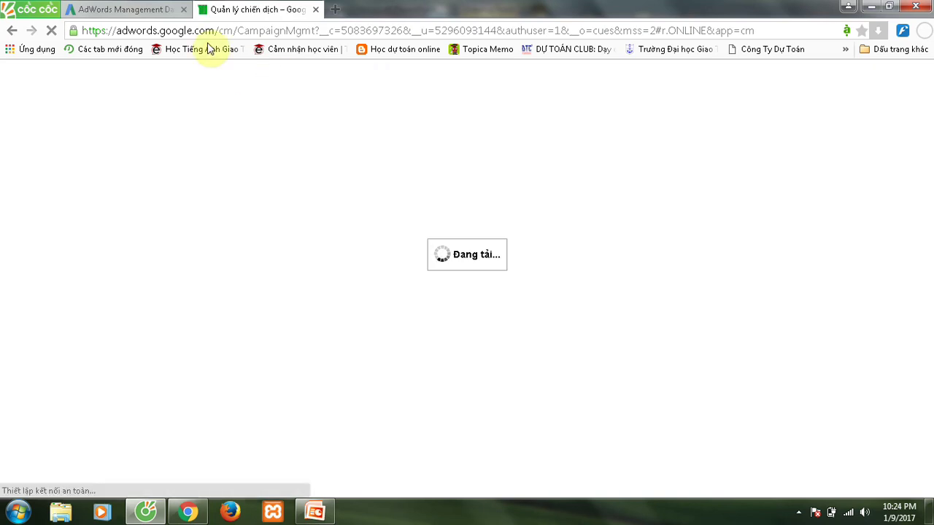
click(138, 10)
click(241, 12)
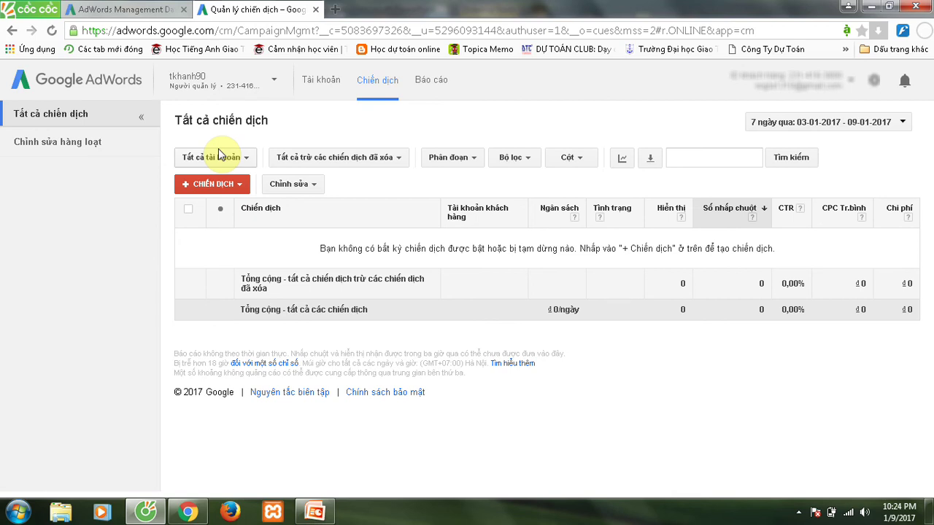
click(315, 515)
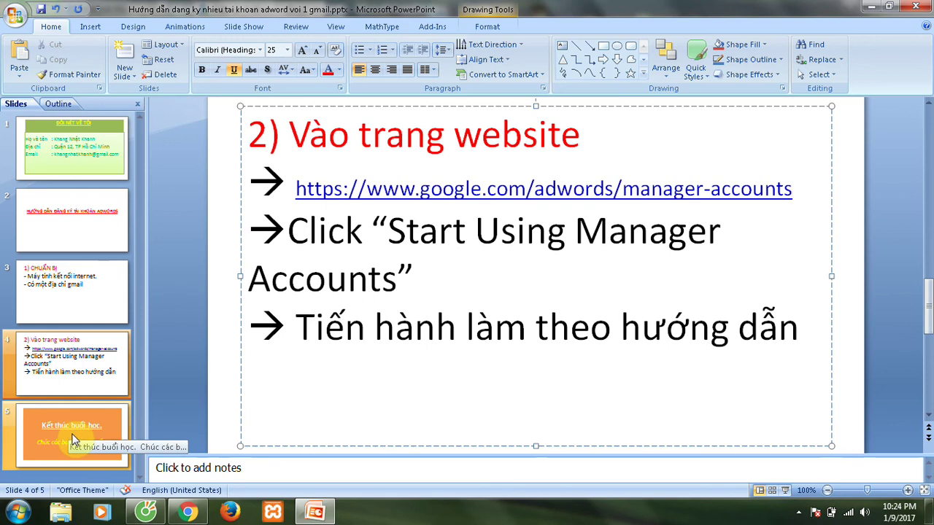
click(73, 440)
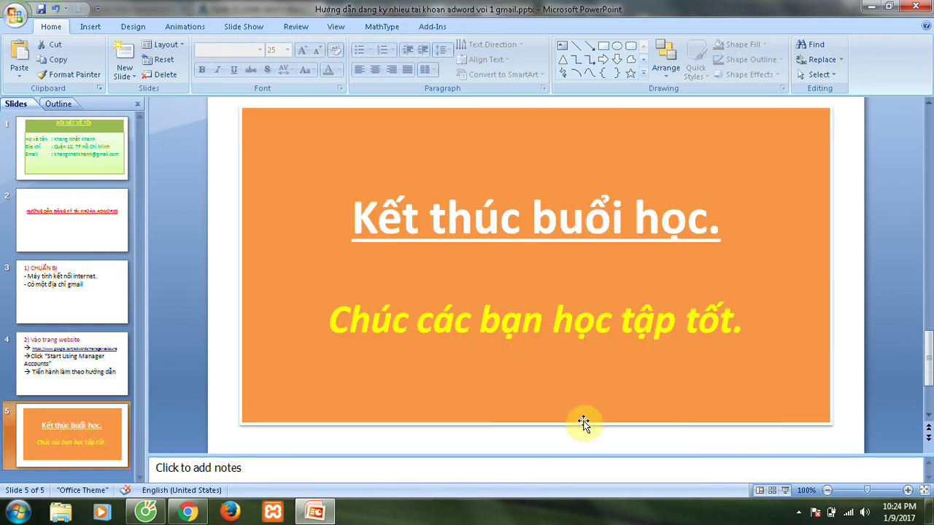